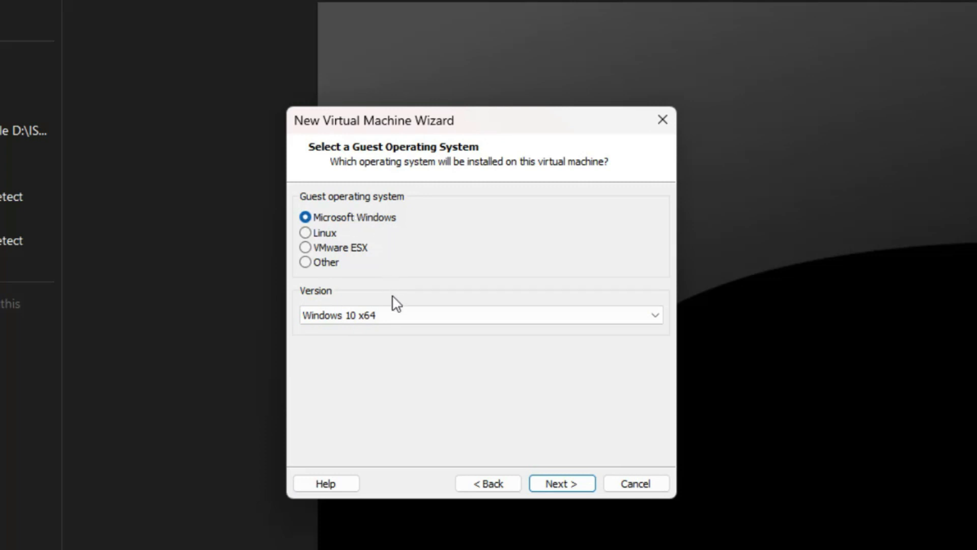
- Choose Windows 11 x64 as the guest version and name the virtual machine WIN11-TPM
click(401, 317)
scroll(509, 377, up, 1)
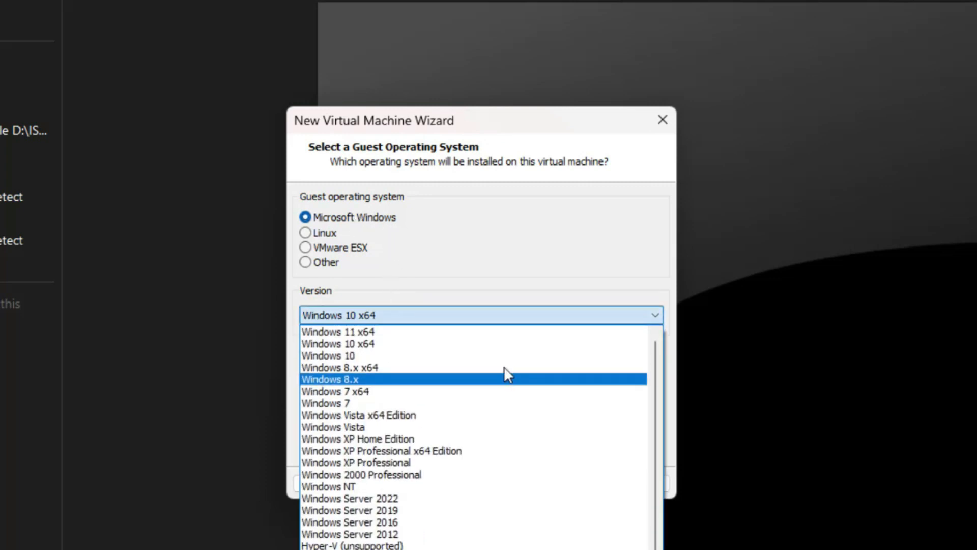
click(332, 332)
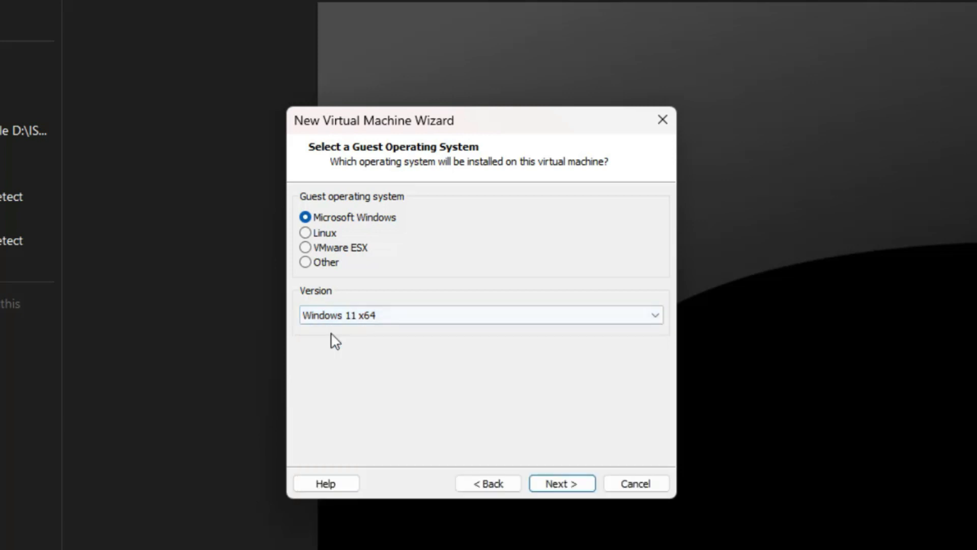
click(557, 486)
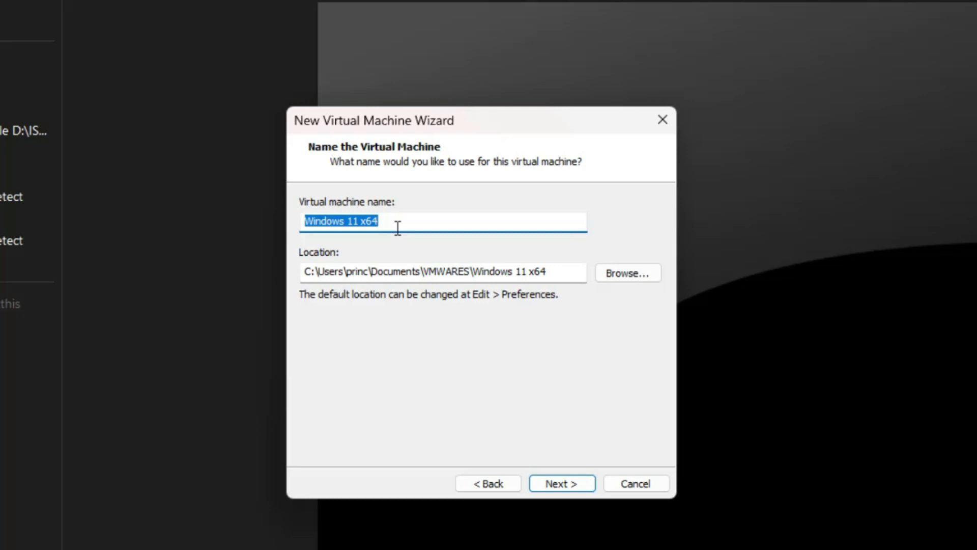
text(WIN)
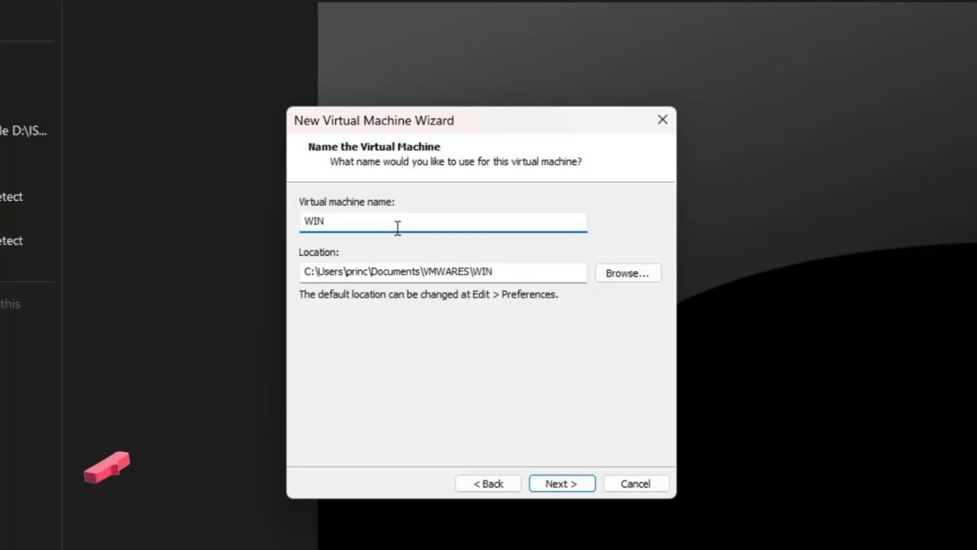
text(11)
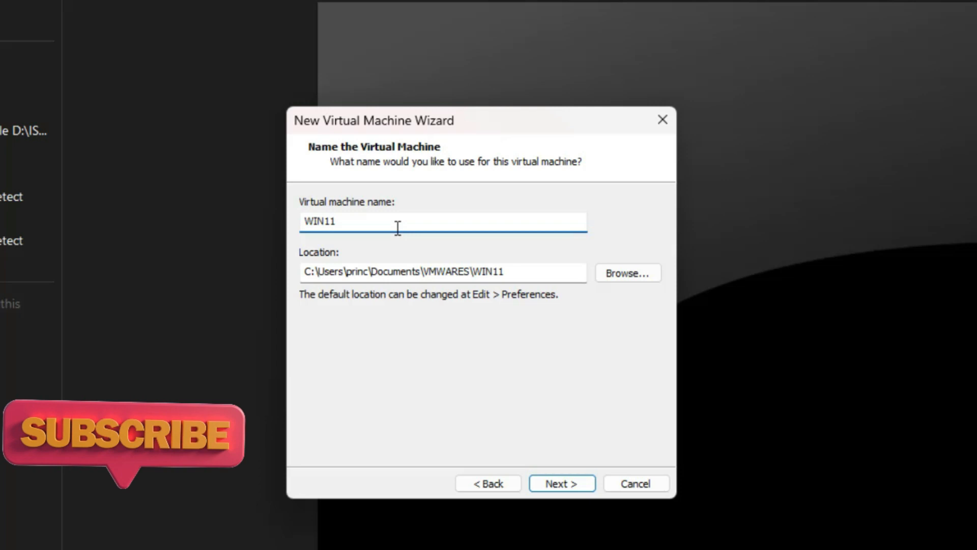
text(-)
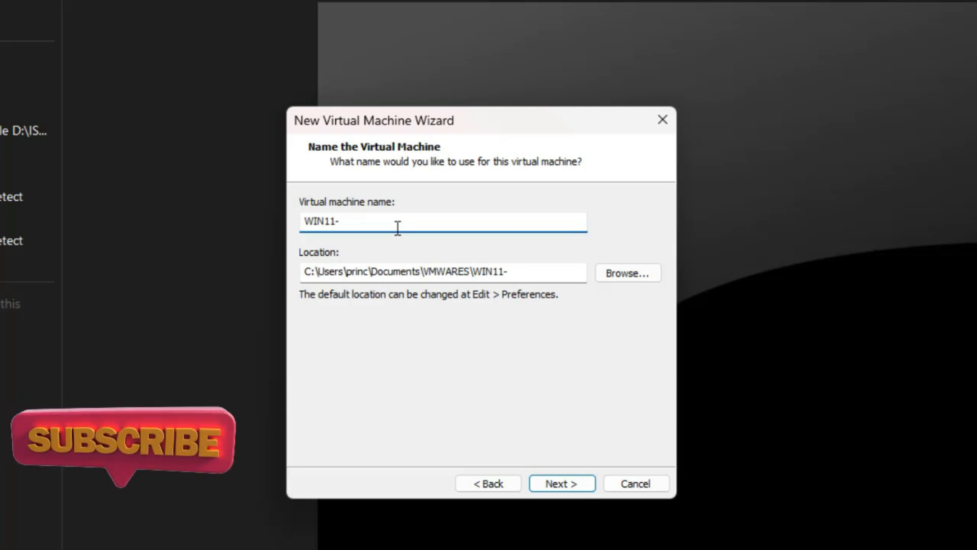
text(TPM)
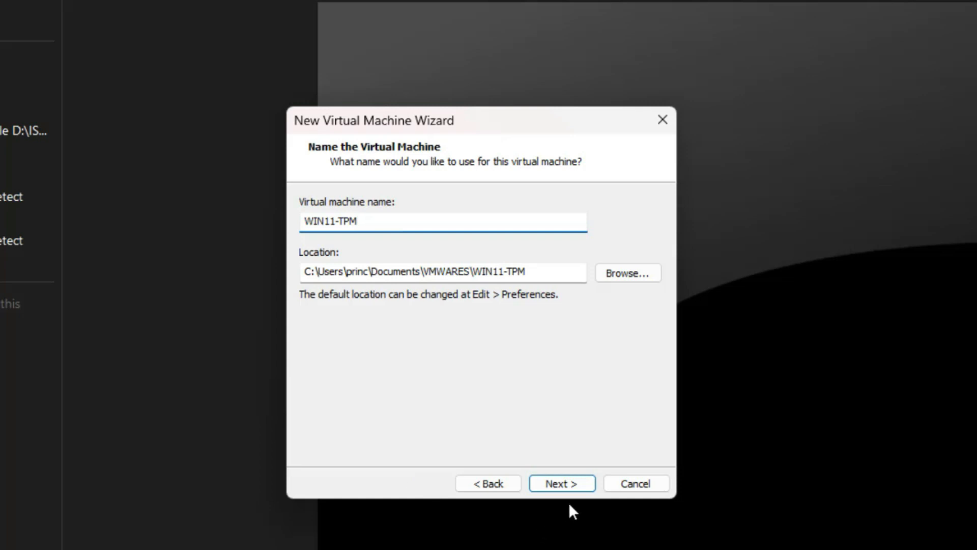
click(574, 485)
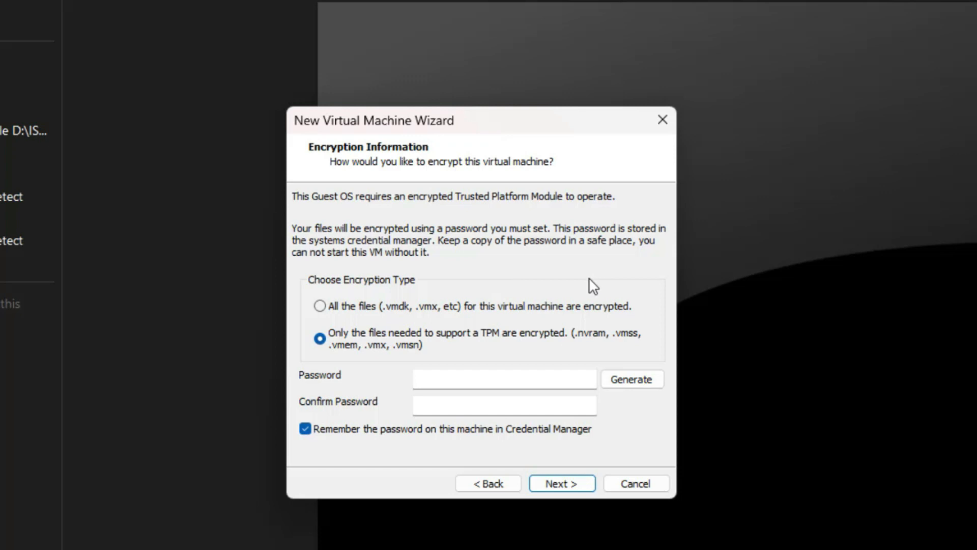
- Encrypt all files with a generated password, keeping 'Remember the password' ticked after the warning
click(332, 306)
click(631, 383)
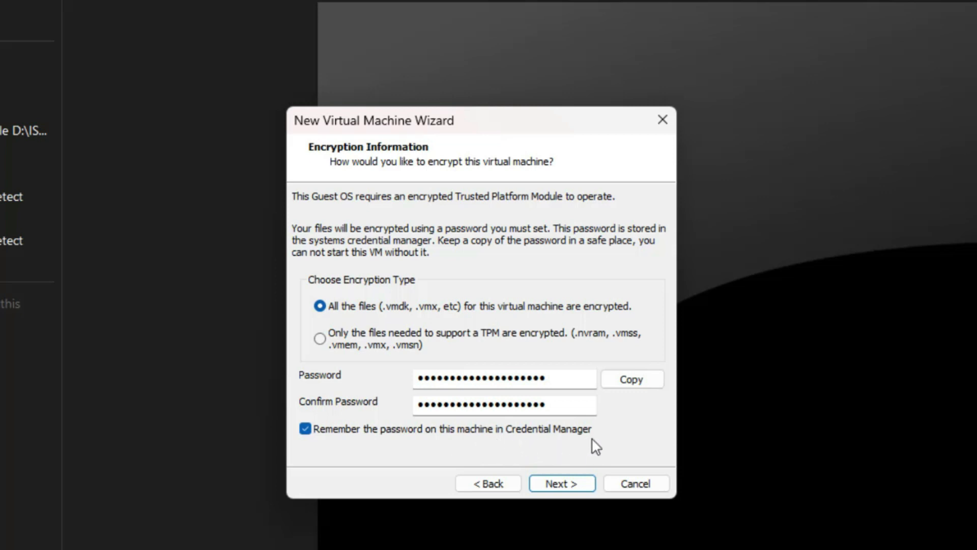
click(305, 431)
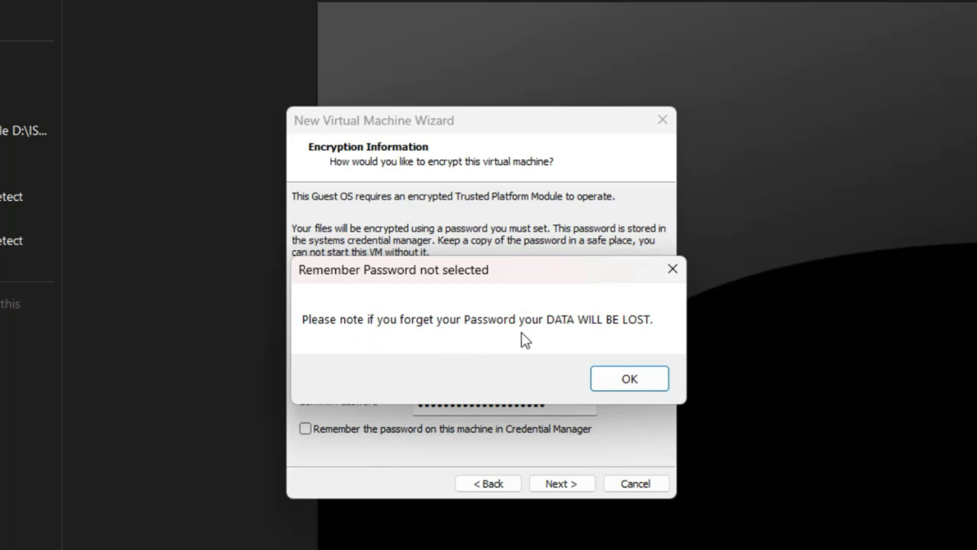
click(646, 378)
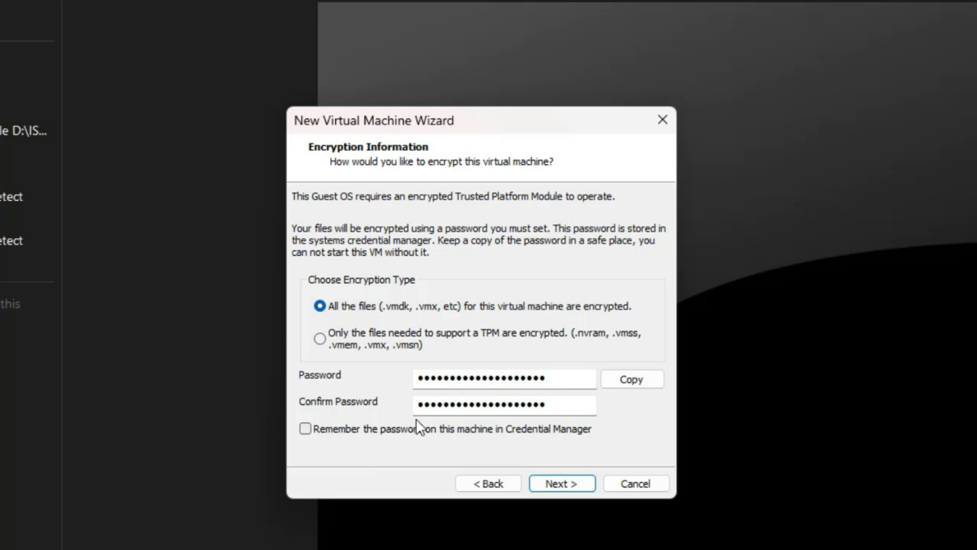
click(327, 431)
click(557, 486)
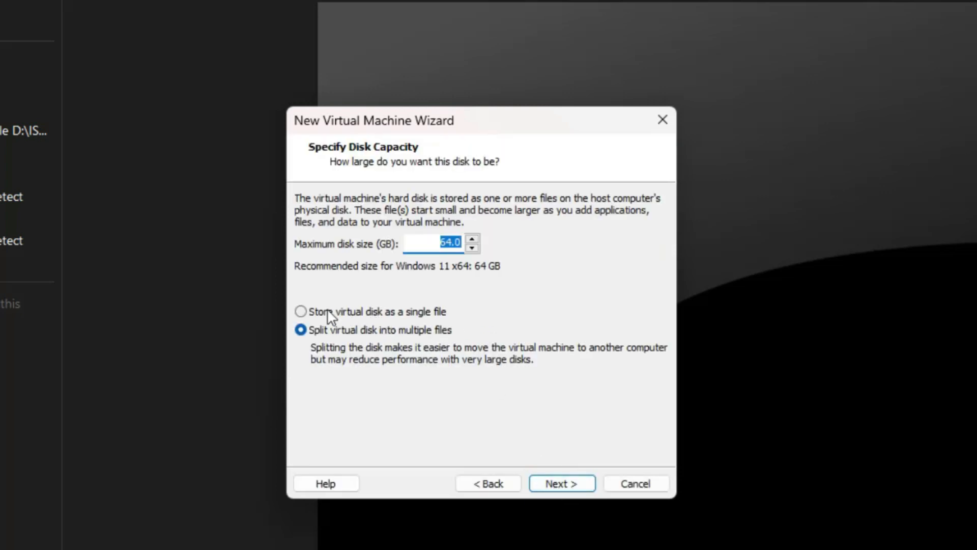
- Store the 64 GB virtual disk as a single file and finish the New Virtual Machine Wizard
click(338, 312)
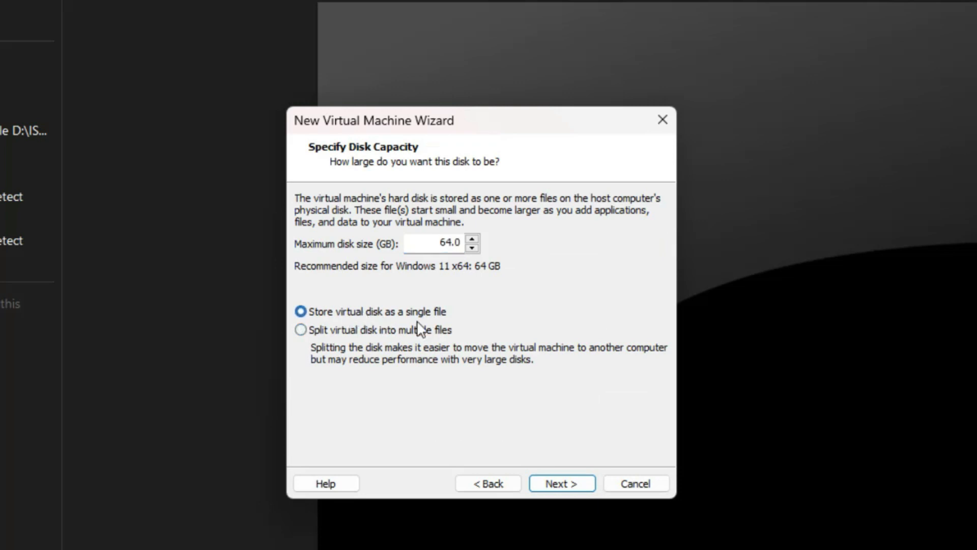
click(563, 478)
click(563, 481)
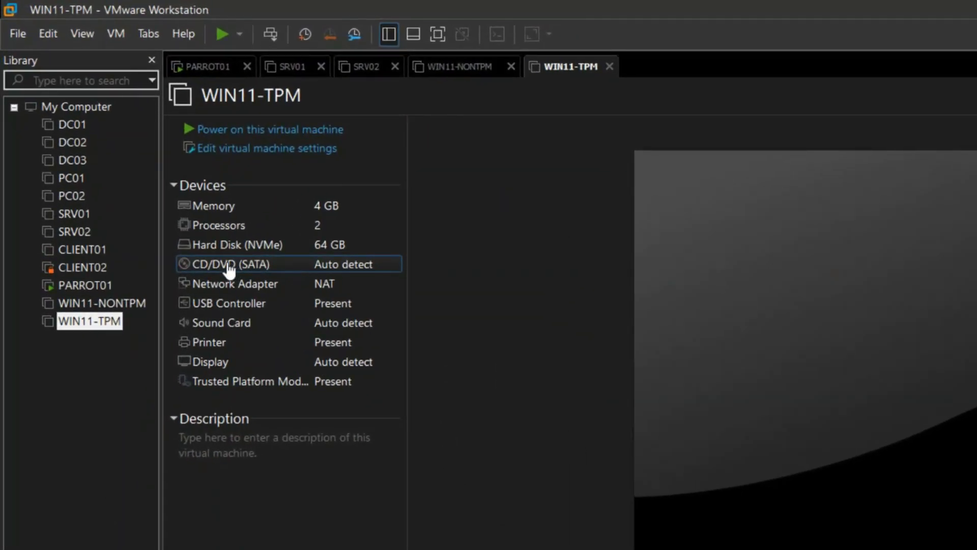
- Point the CD/DVD (SATA) drive at the Windows 11 22H2_English_x64v1 TPM.iso image in D:\ISO
double_click(229, 265)
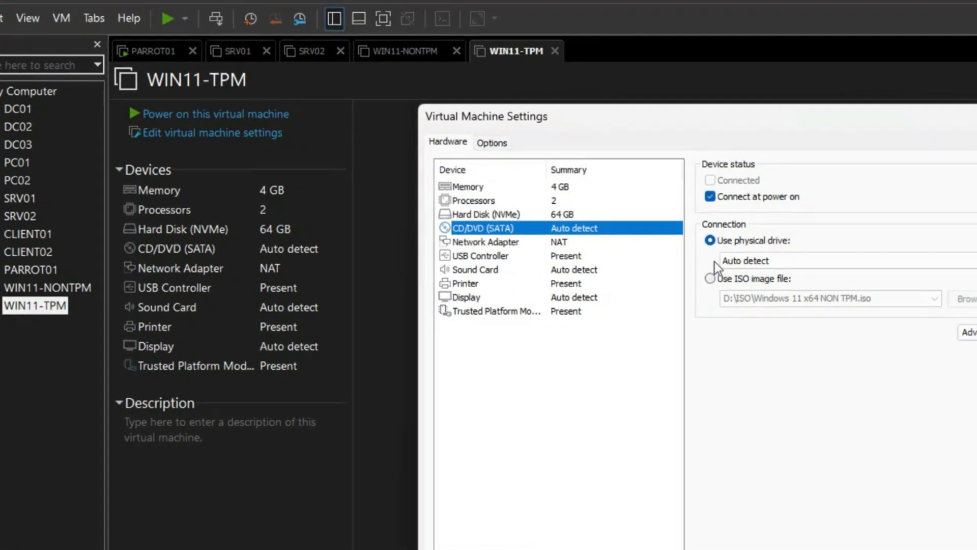
click(728, 229)
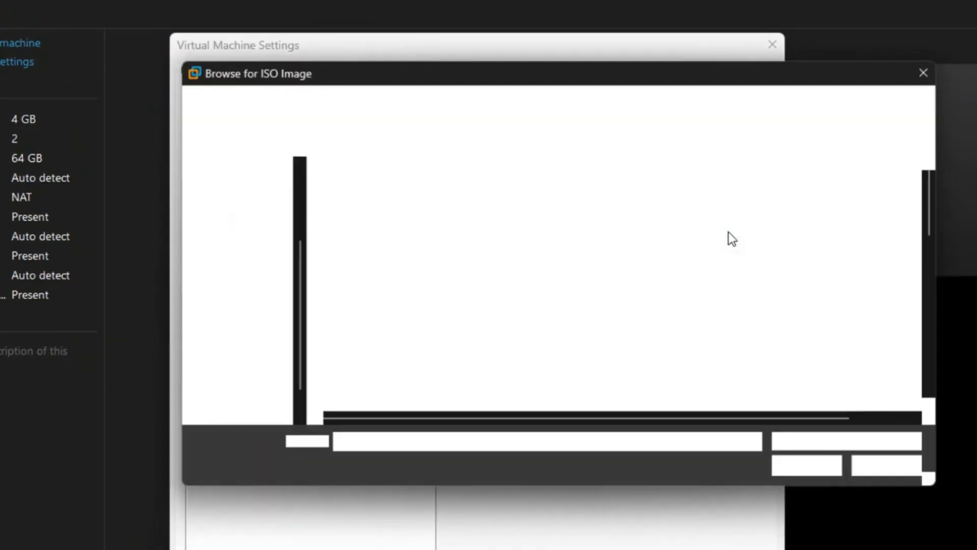
scroll(517, 270, down, 10)
scroll(472, 301, down, 1)
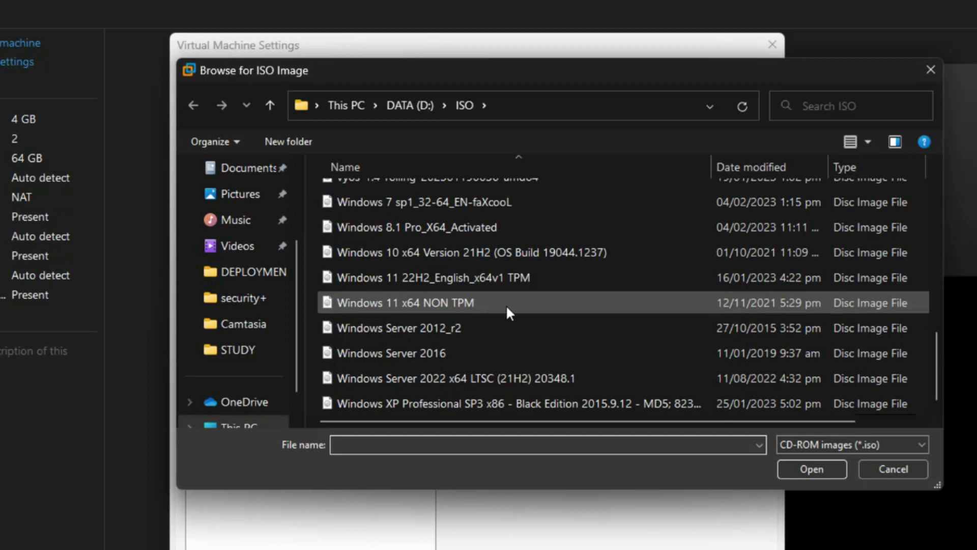
click(406, 279)
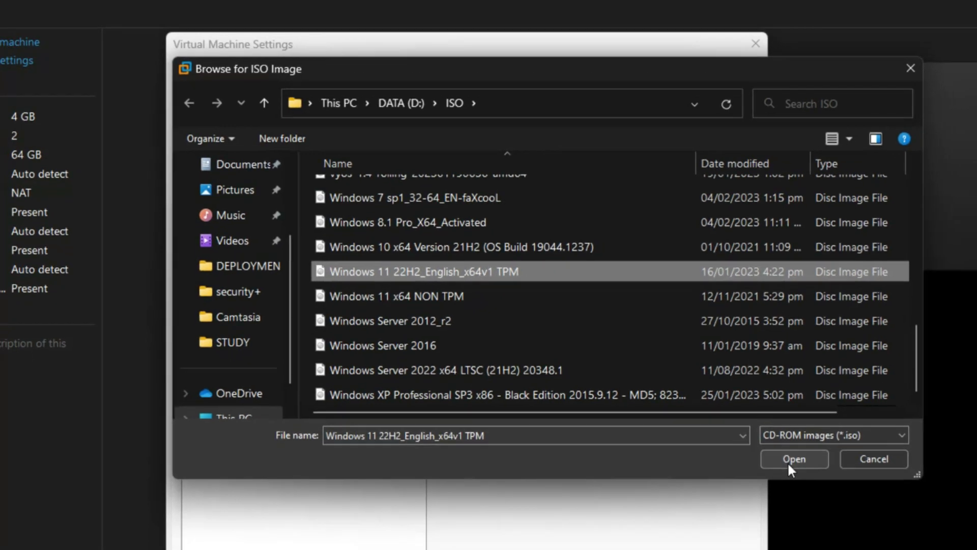
click(788, 461)
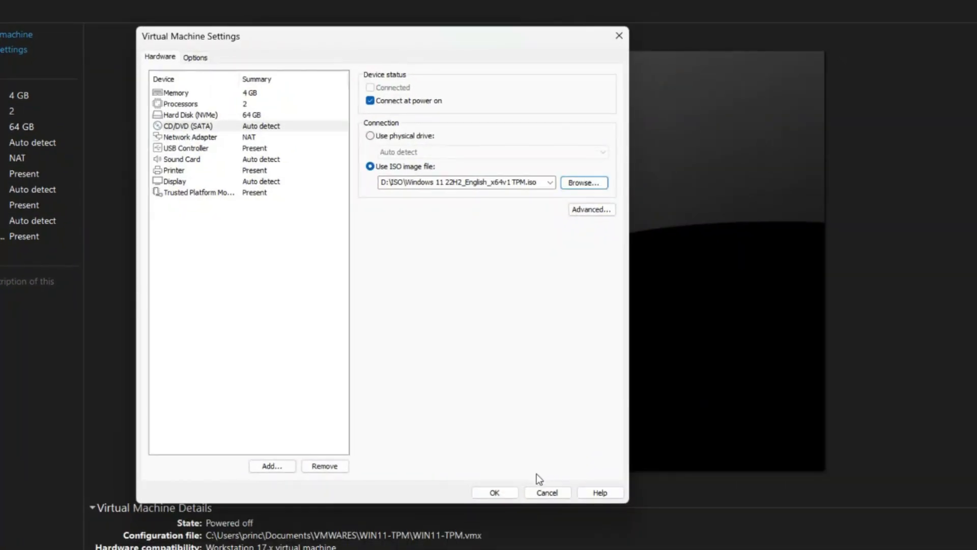
click(504, 494)
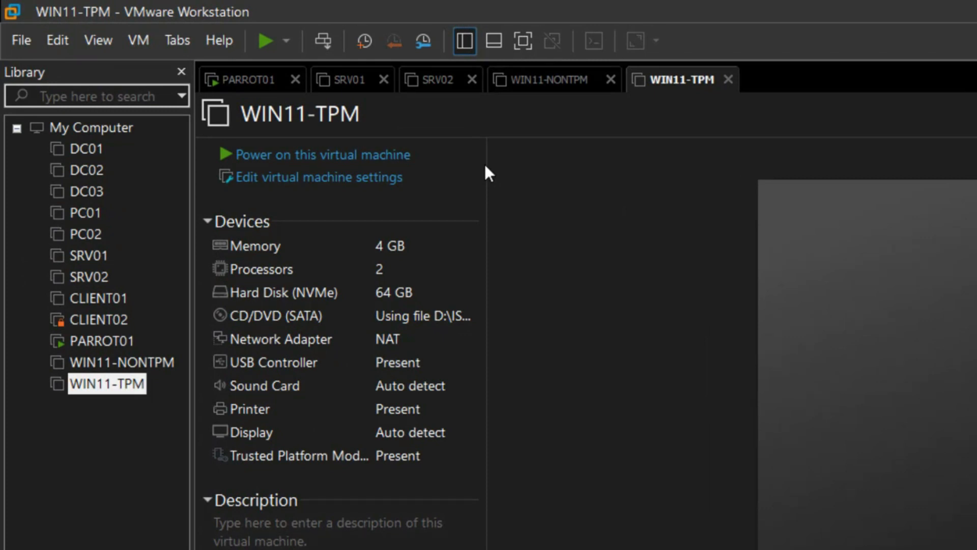
- Power on WIN11-TPM, boot from the DVD, keep default language settings, and choose Install now
click(382, 154)
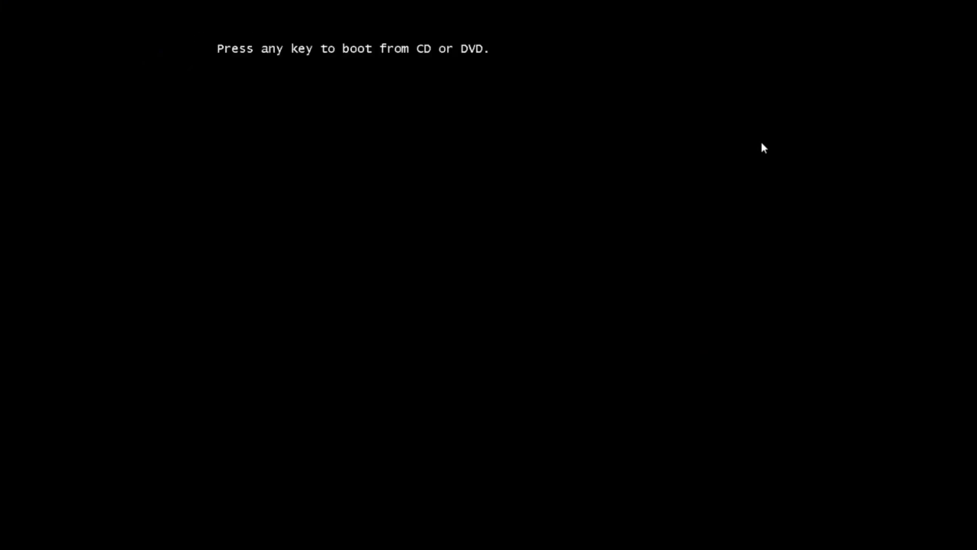
key(Return)
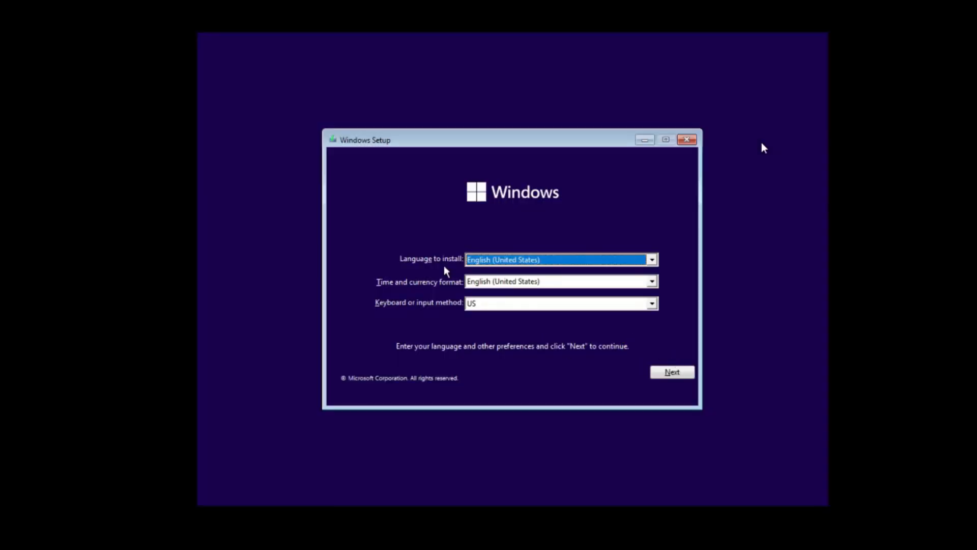
click(675, 377)
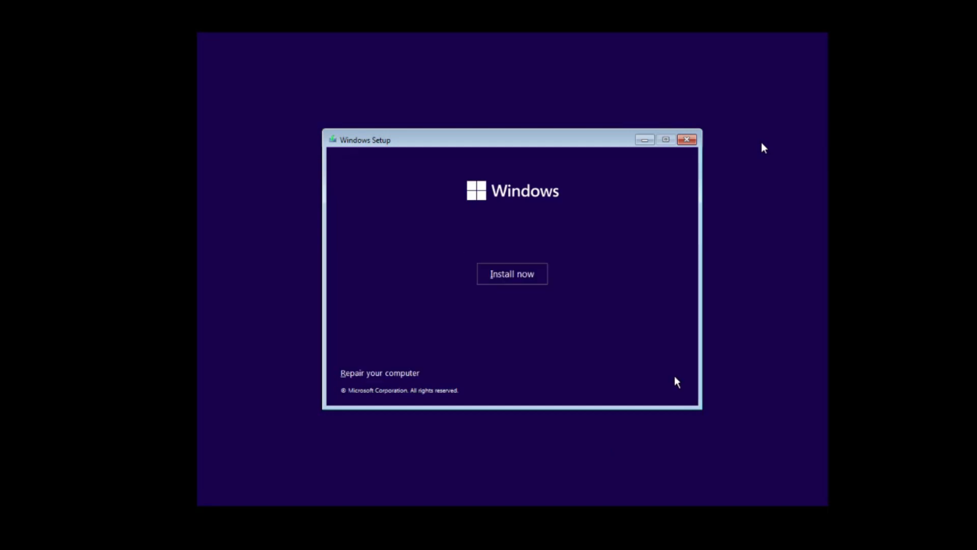
click(511, 282)
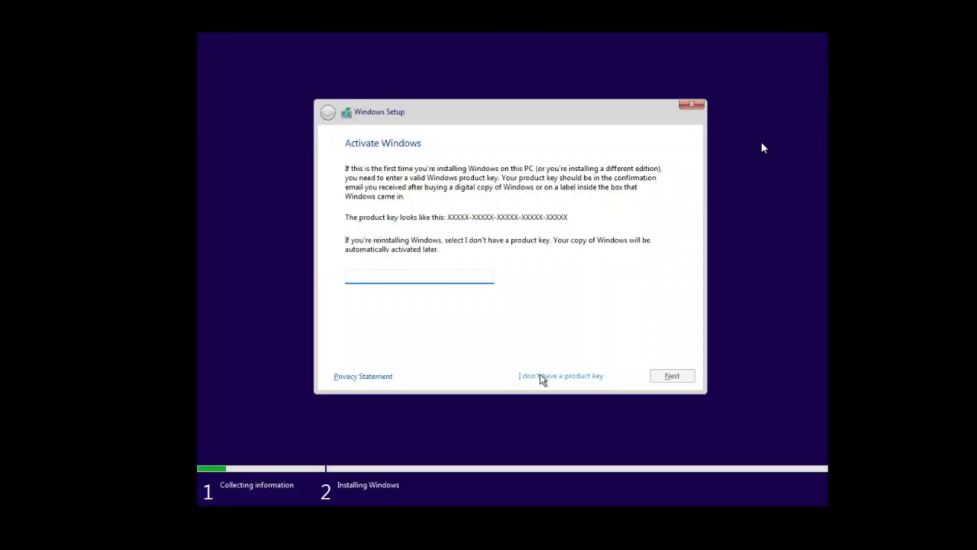
- Skip the product key, select Windows 11 Home, and accept the license terms
click(567, 378)
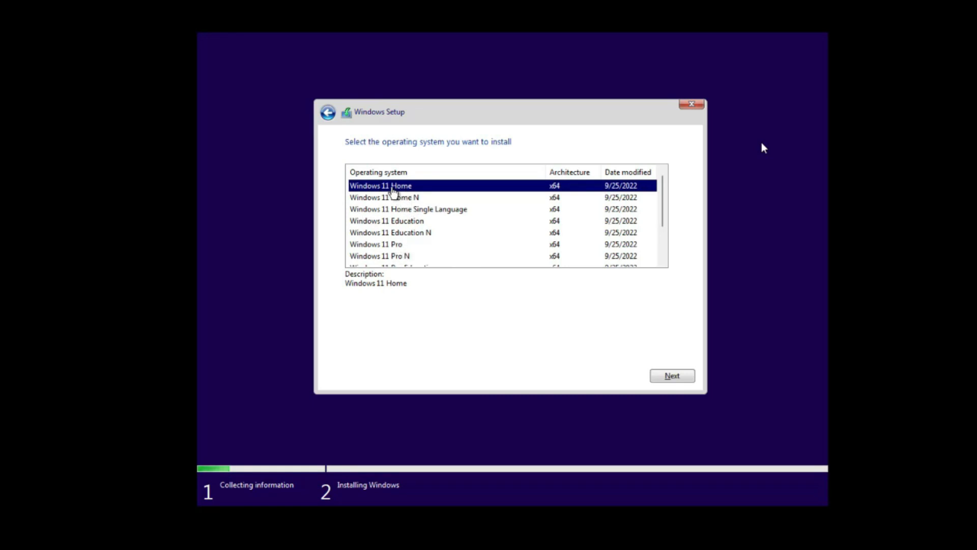
click(671, 377)
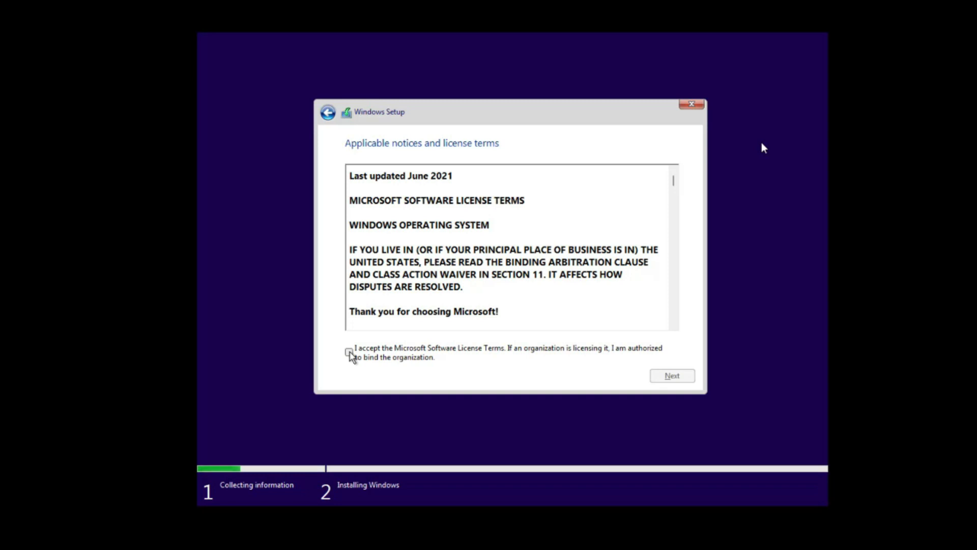
click(350, 352)
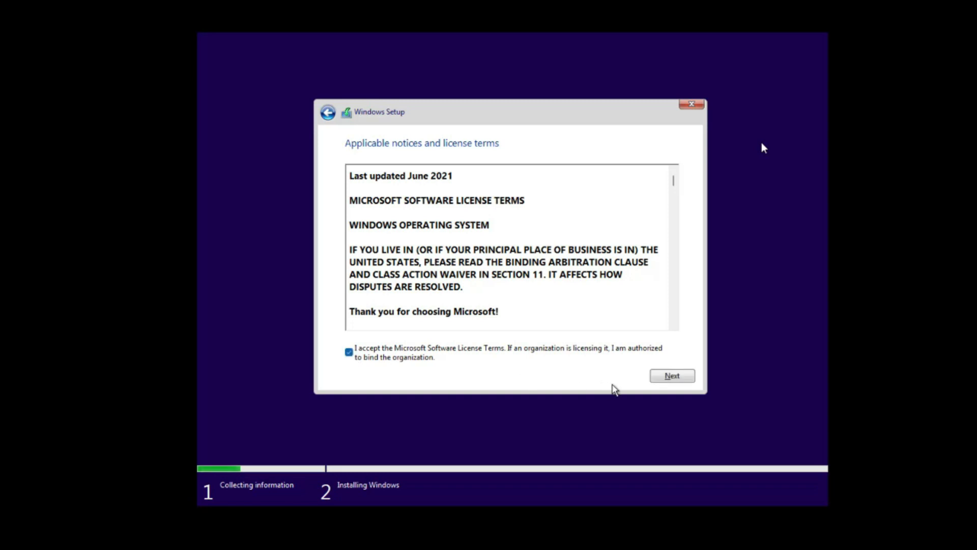
click(671, 377)
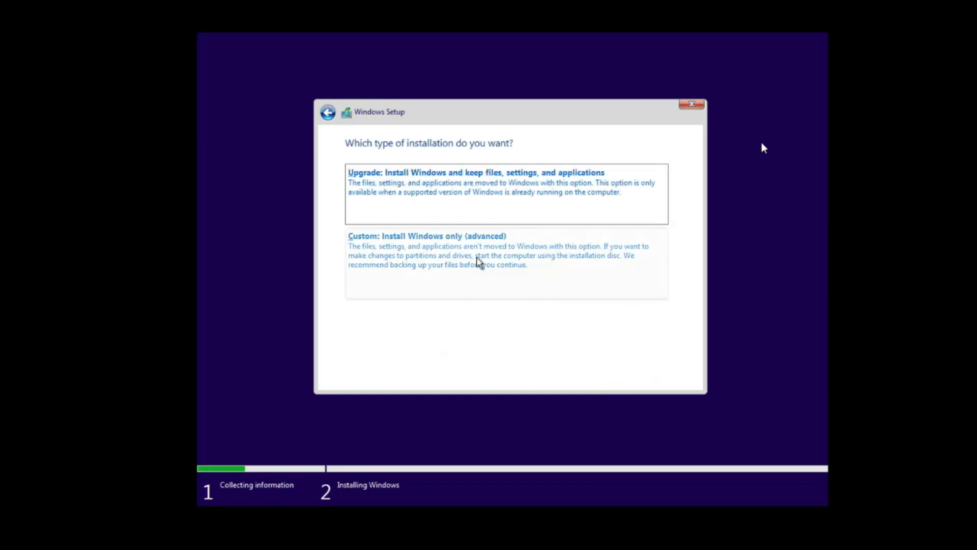
- Choose the Custom installation type, then start and cancel a new partition on Drive 0
click(442, 259)
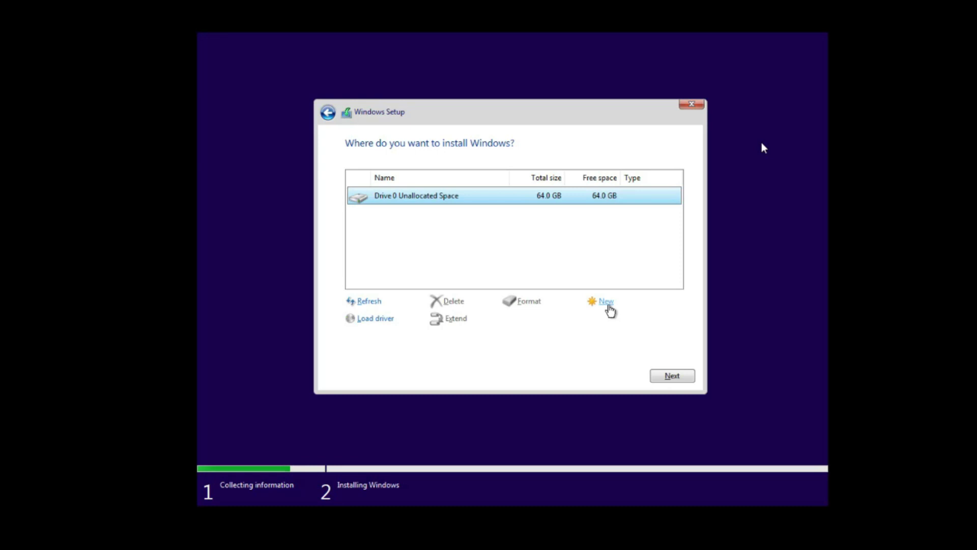
click(607, 303)
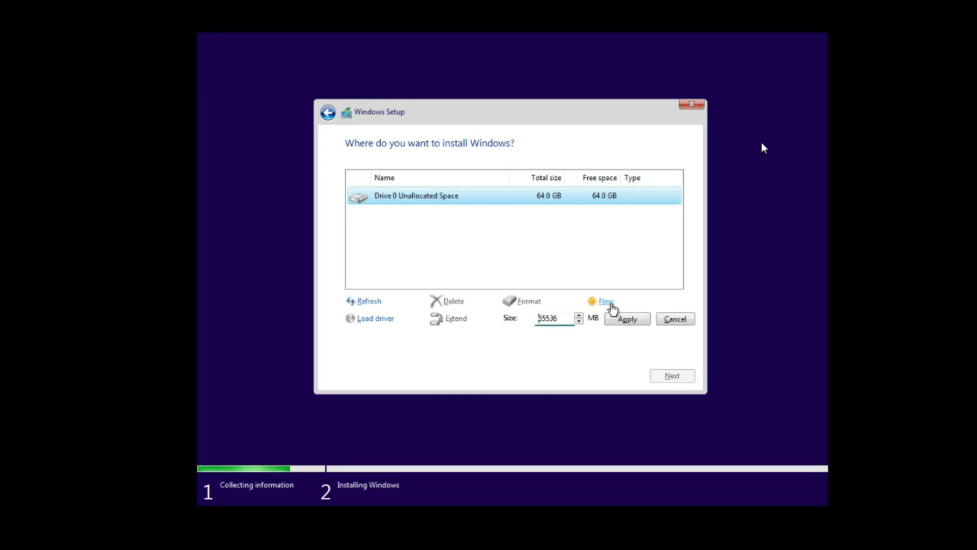
click(677, 320)
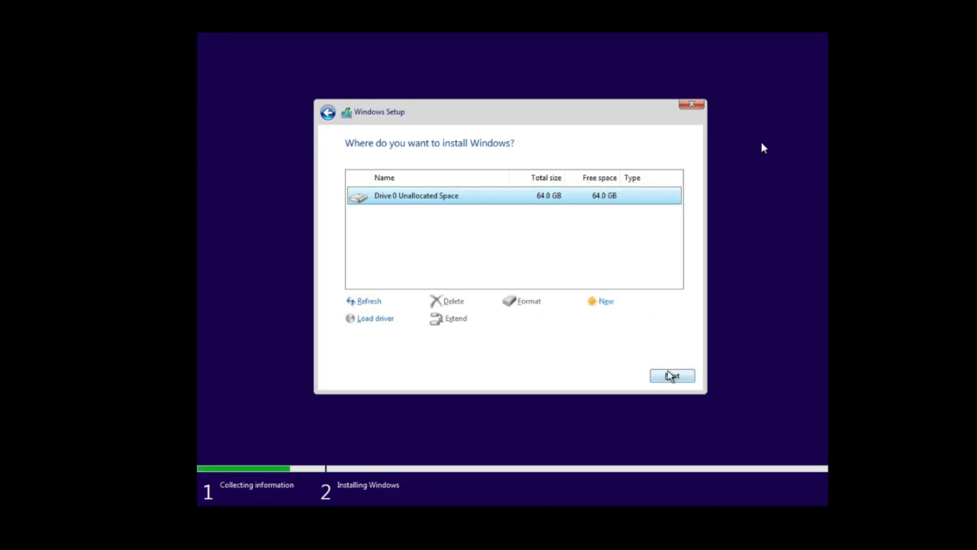
- Install Windows on Drive 0's 64 GB unallocated space and restart immediately when it finishes
click(671, 377)
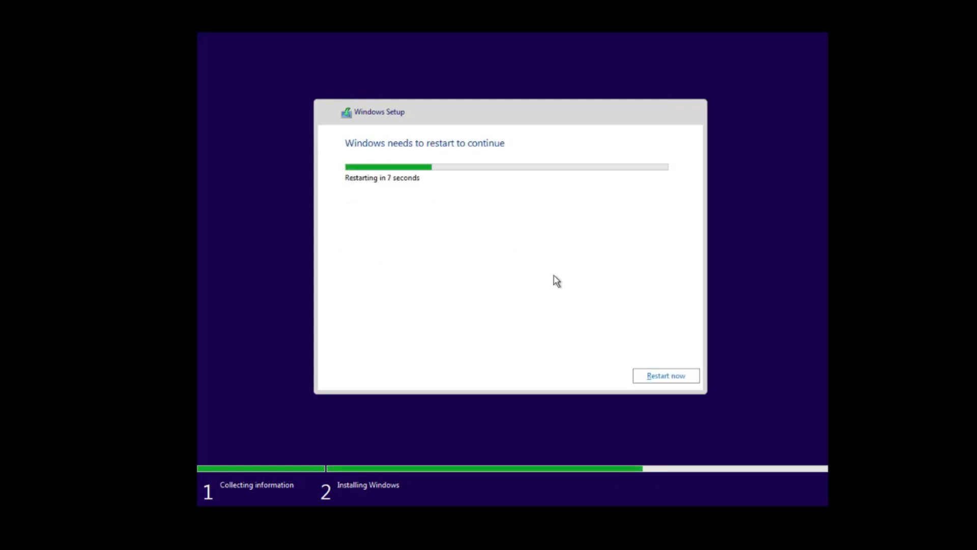
click(659, 382)
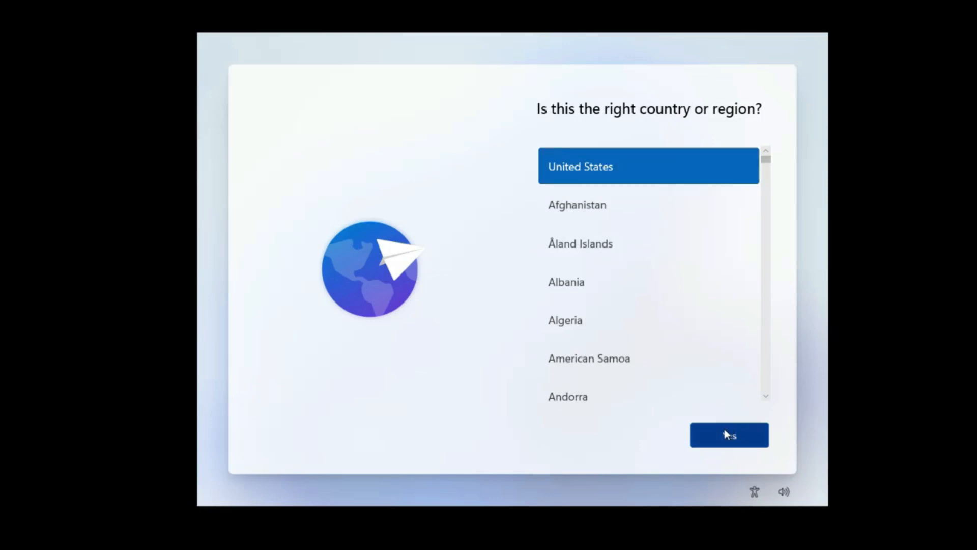
- Accept United States as the country or region once Windows reboots into setup
click(732, 440)
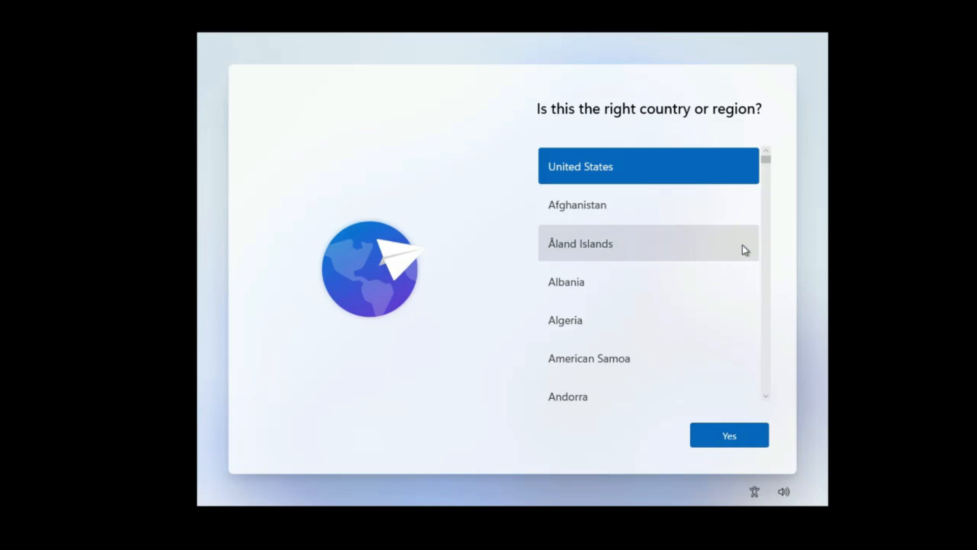
click(731, 438)
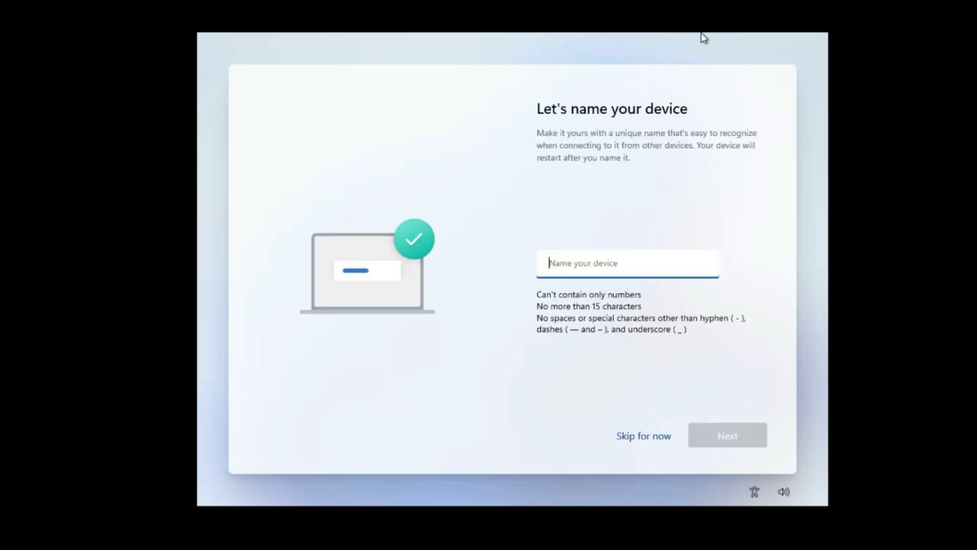
- Confirm United States as the region and name the Windows device WIN11-TPM
click(685, 174)
click(638, 264)
text(WIN11-TPM)
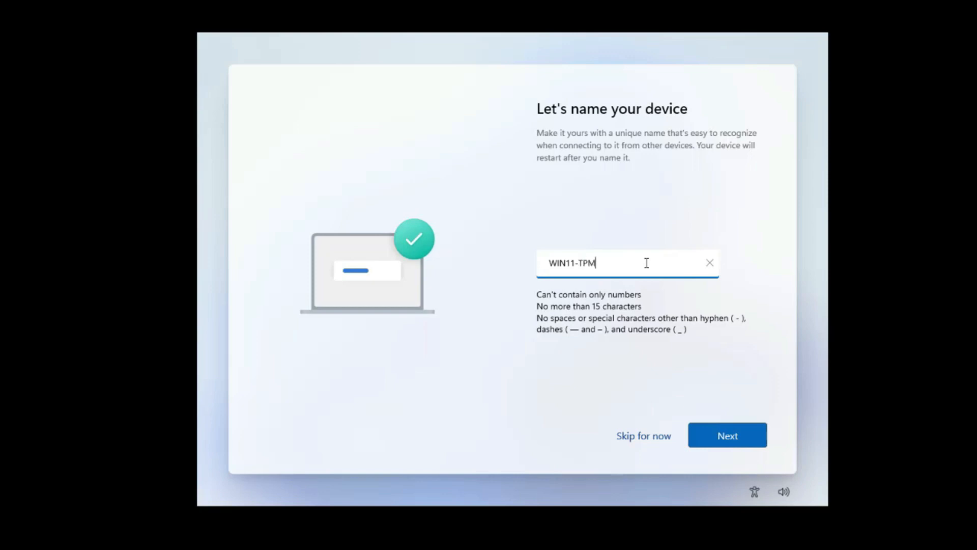
click(728, 435)
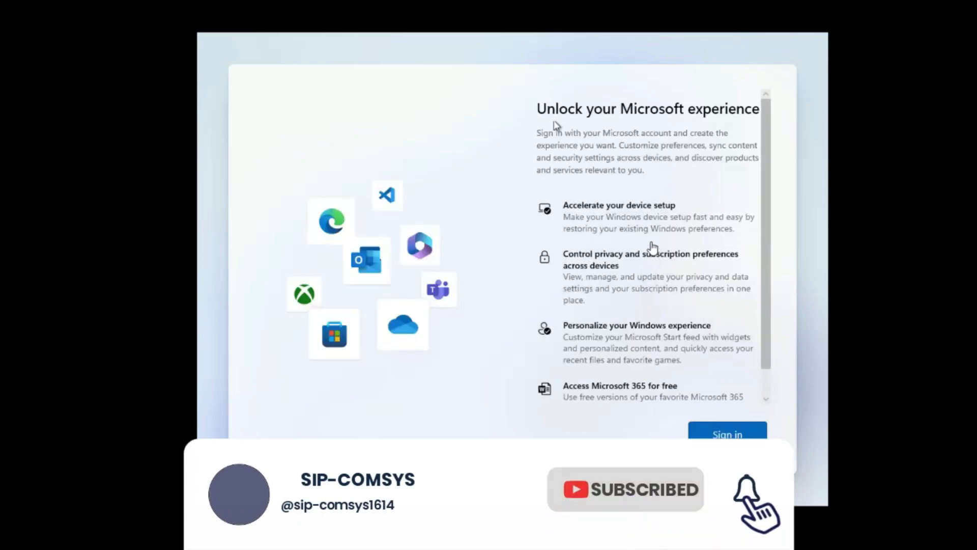
- Scroll through the Unlock your Microsoft experience page and continue to the Microsoft account sign-in
scroll(653, 248, down, 1)
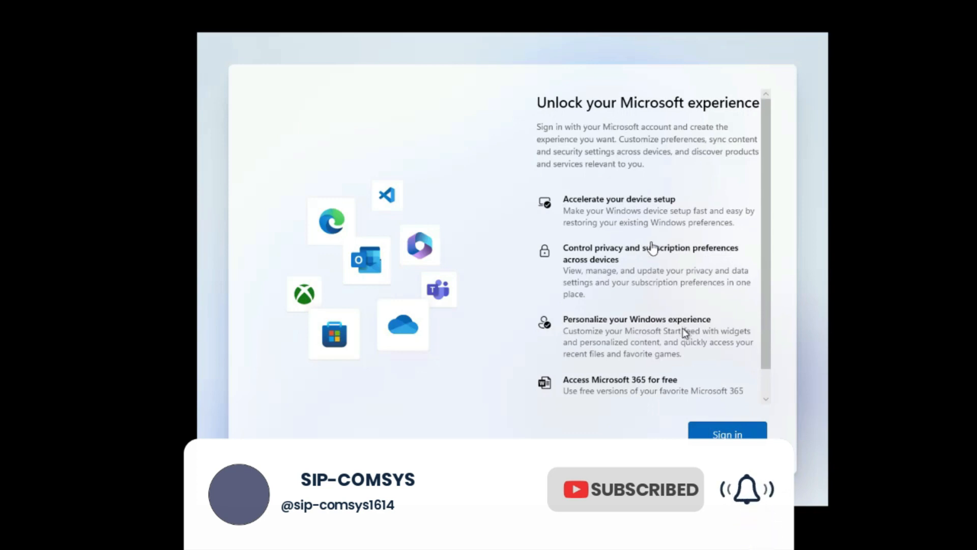
scroll(643, 307, up, 1)
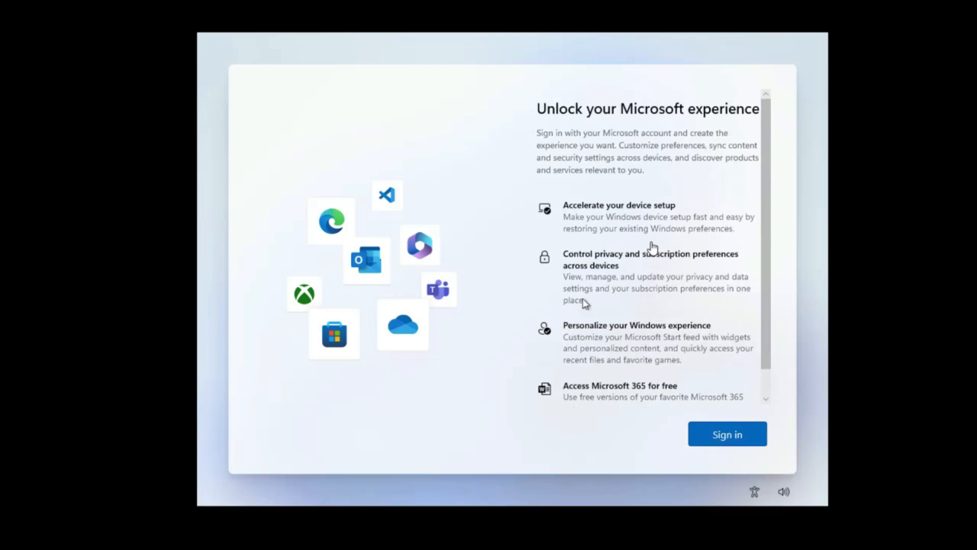
scroll(663, 316, down, 1)
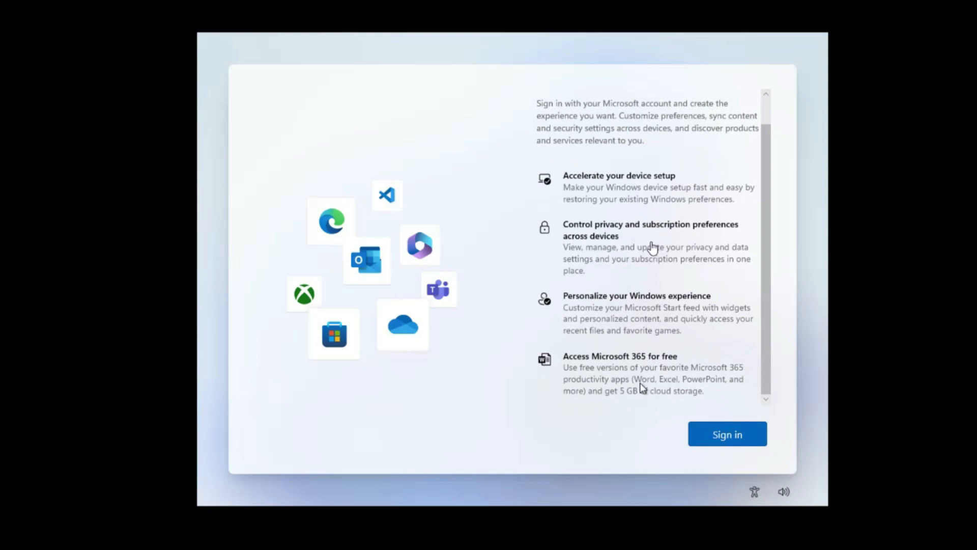
click(726, 441)
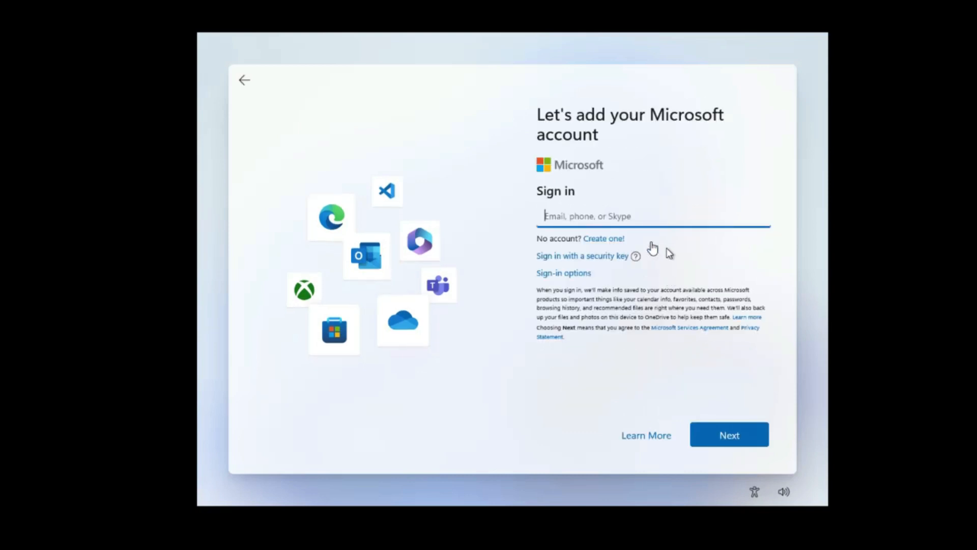
- Focus the Microsoft account e-mail field, then bring up the guest's network adapter options
click(619, 211)
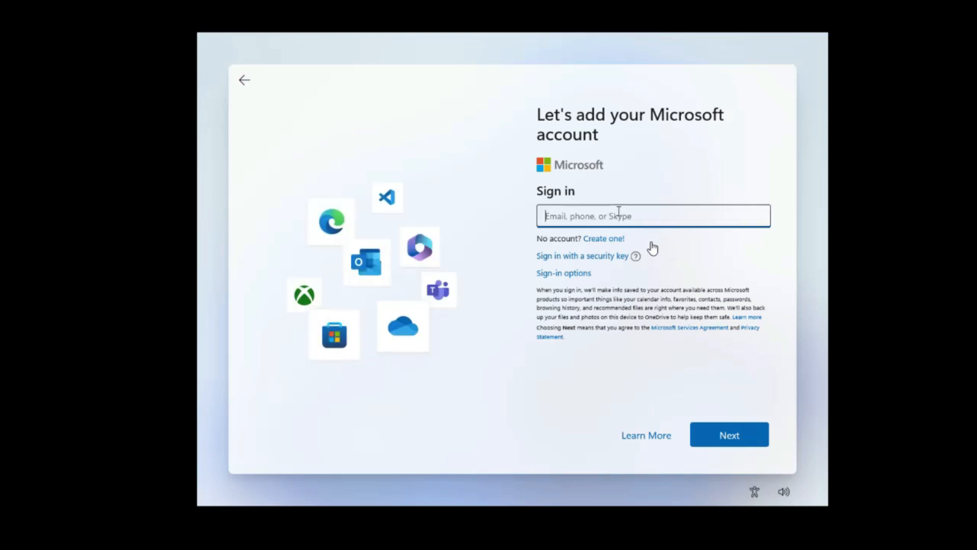
click(633, 211)
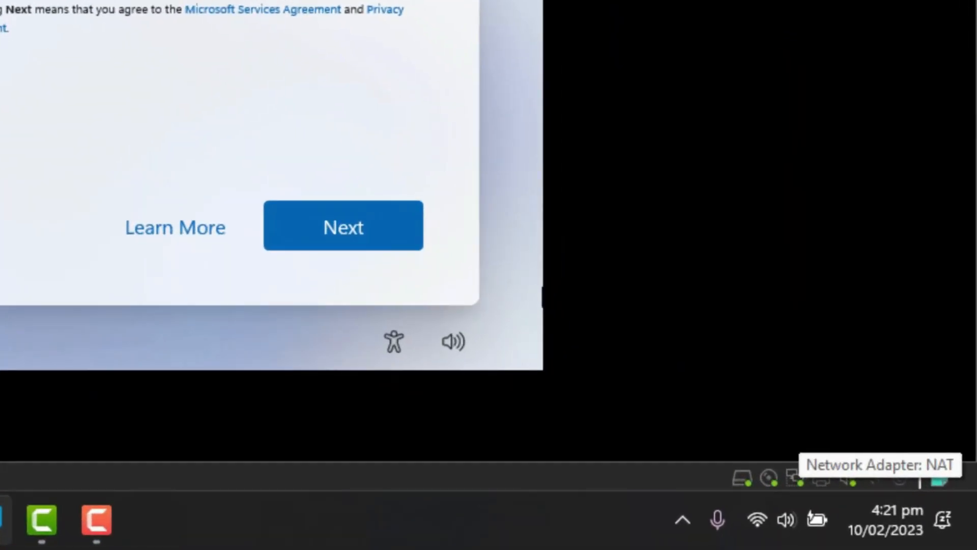
right_click(795, 478)
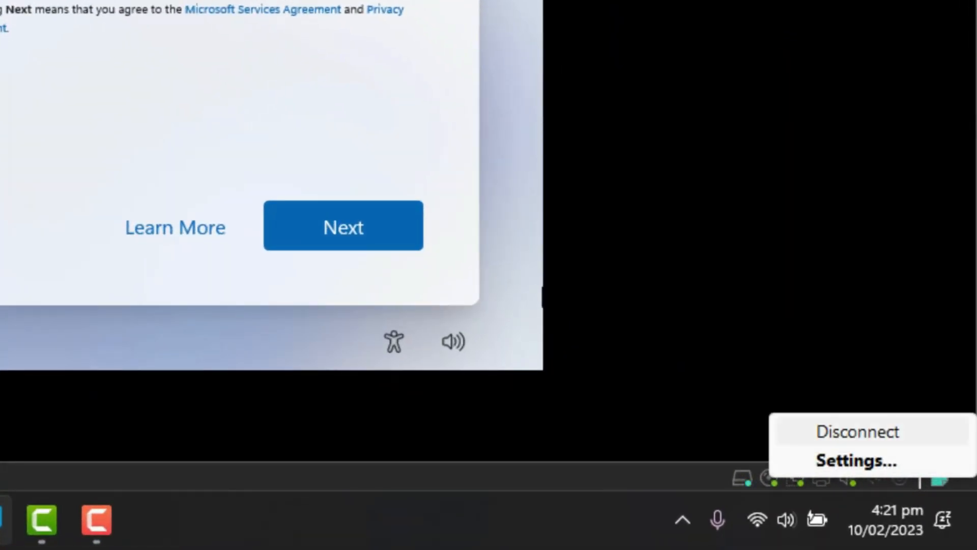
click(857, 431)
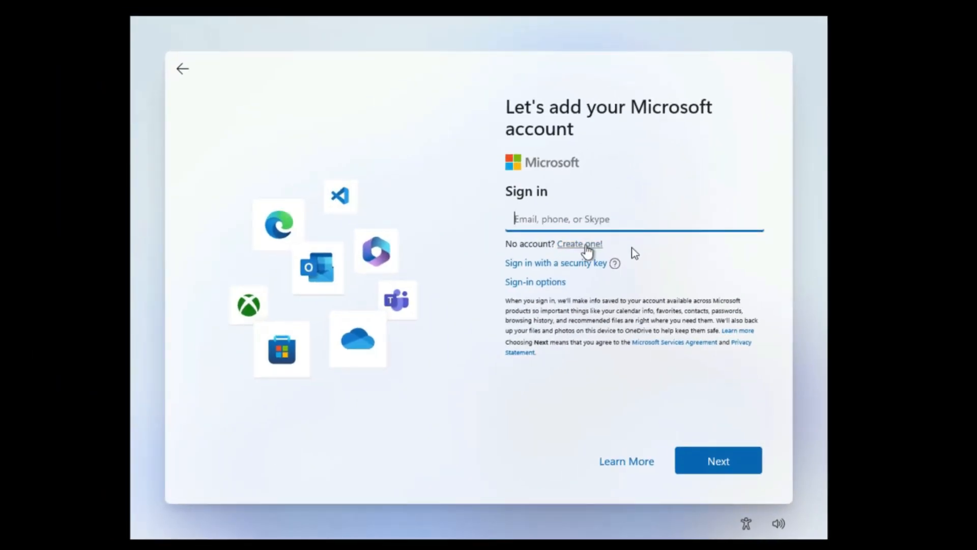
click(585, 245)
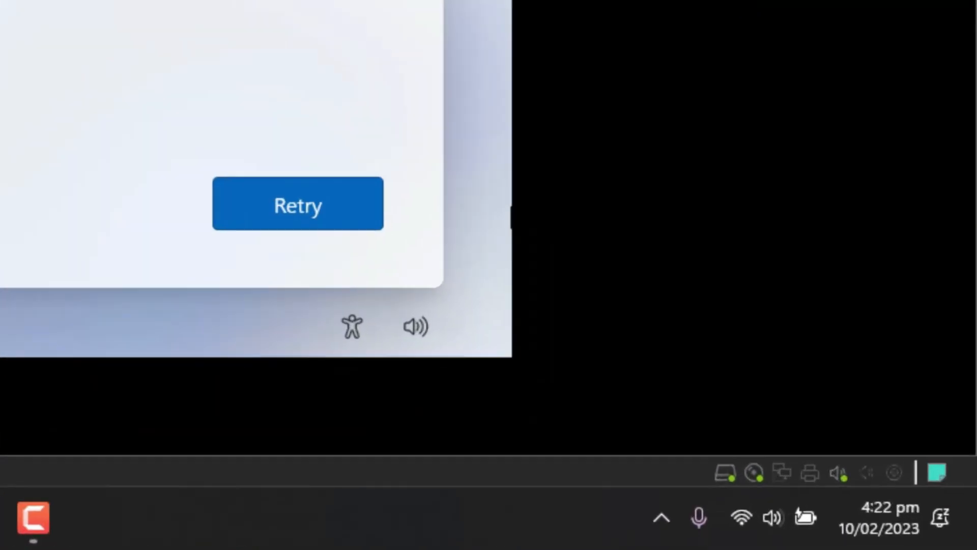
right_click(782, 473)
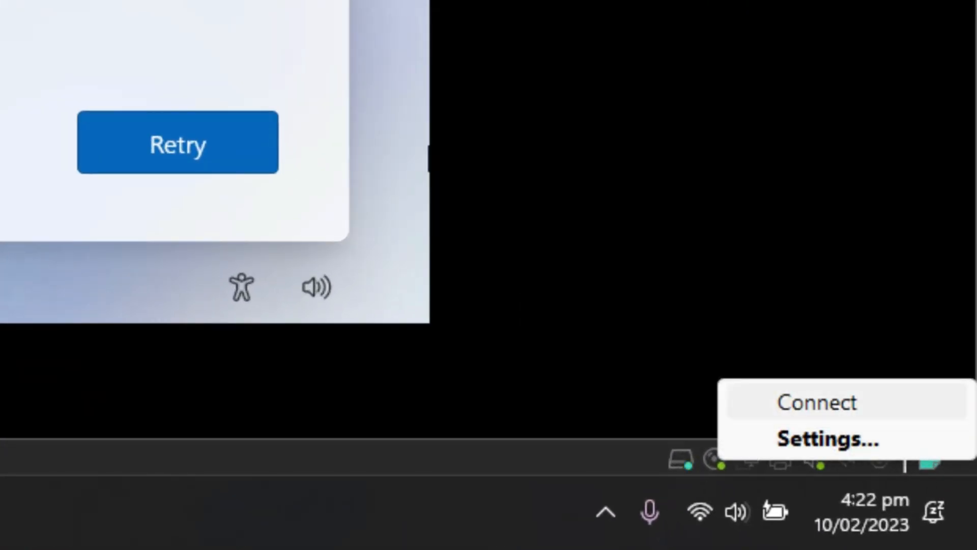
click(817, 402)
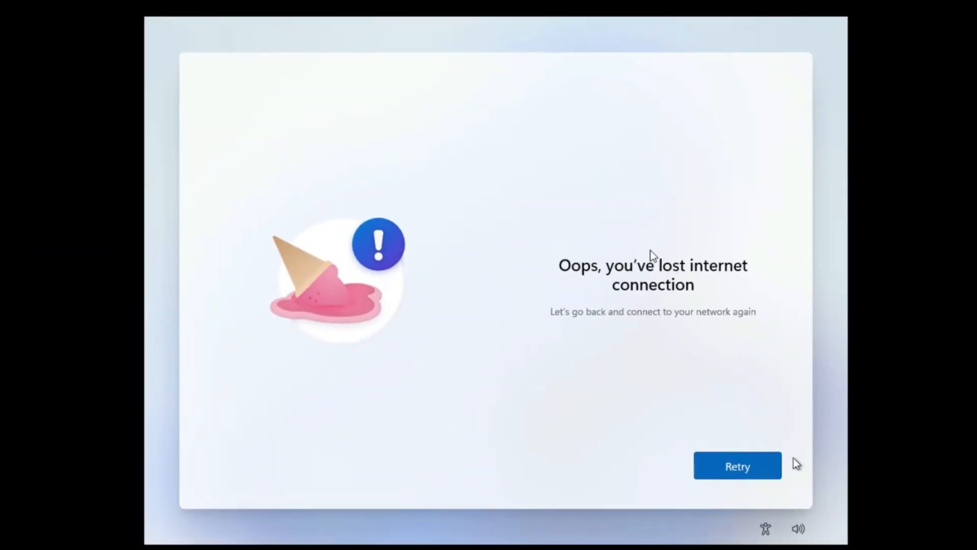
click(744, 474)
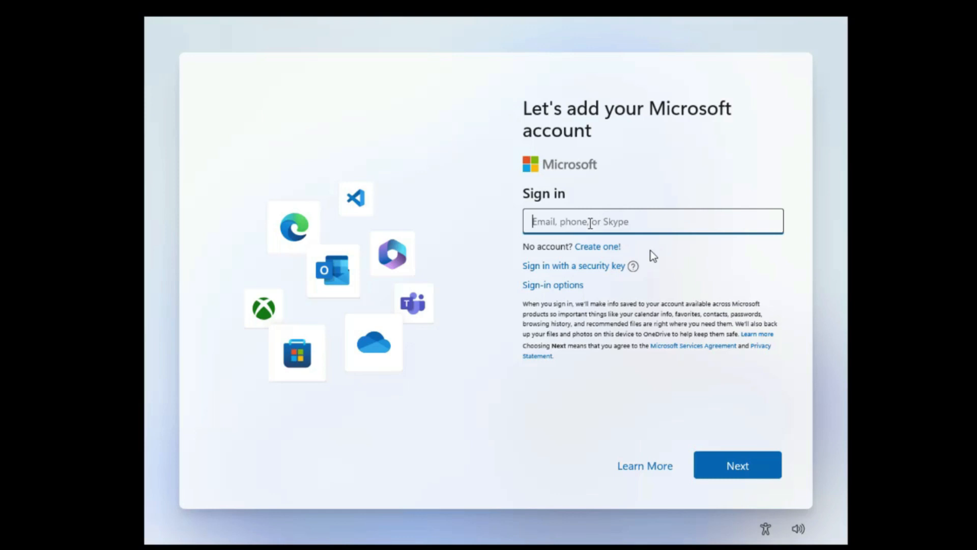
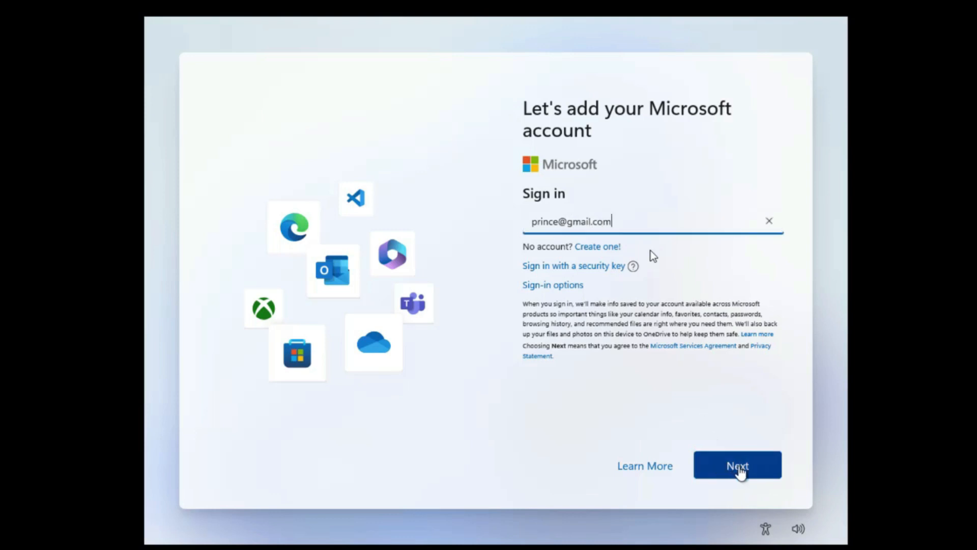
- Submit the account e-mail, enter the account password, and sign in
click(736, 468)
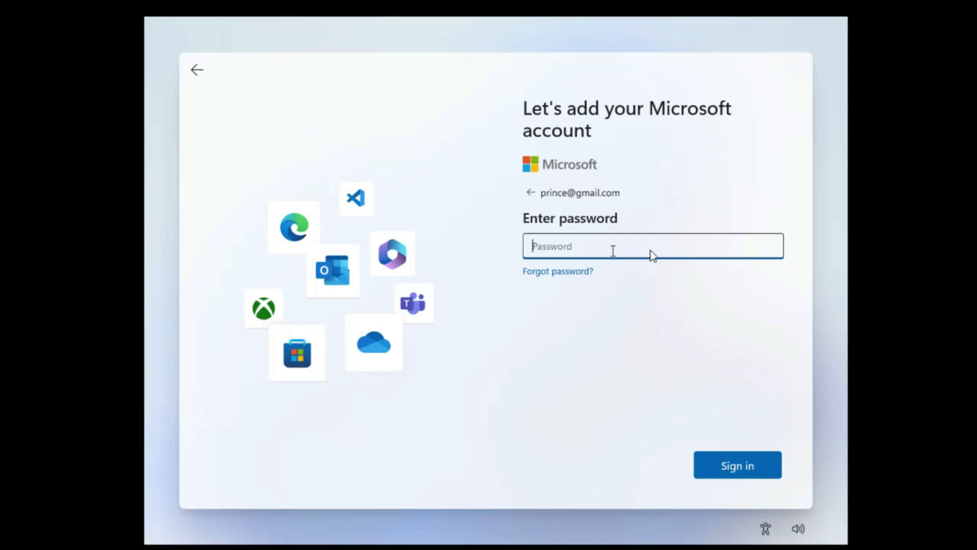
text(••••••)
click(738, 466)
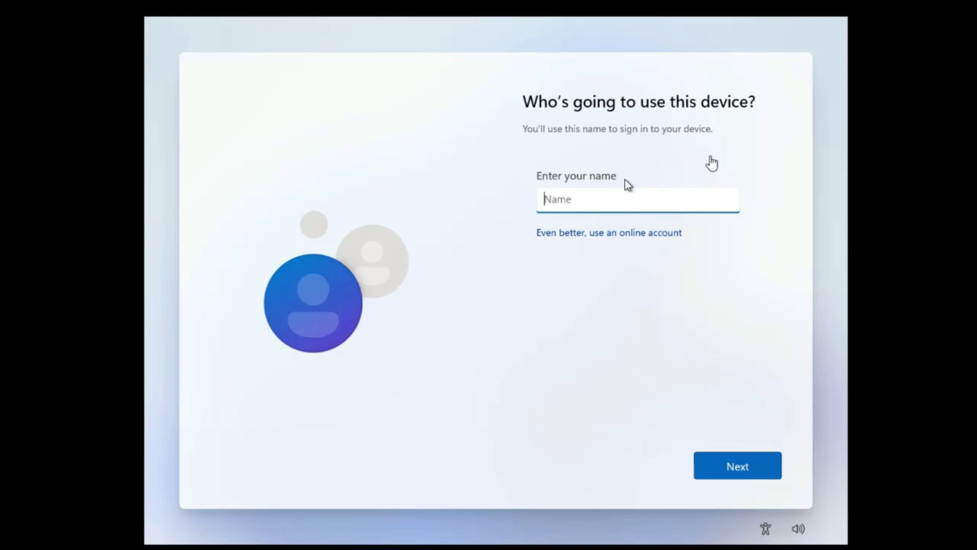
- Name the local account USER1 and continue without setting a password
text(USER1)
click(738, 473)
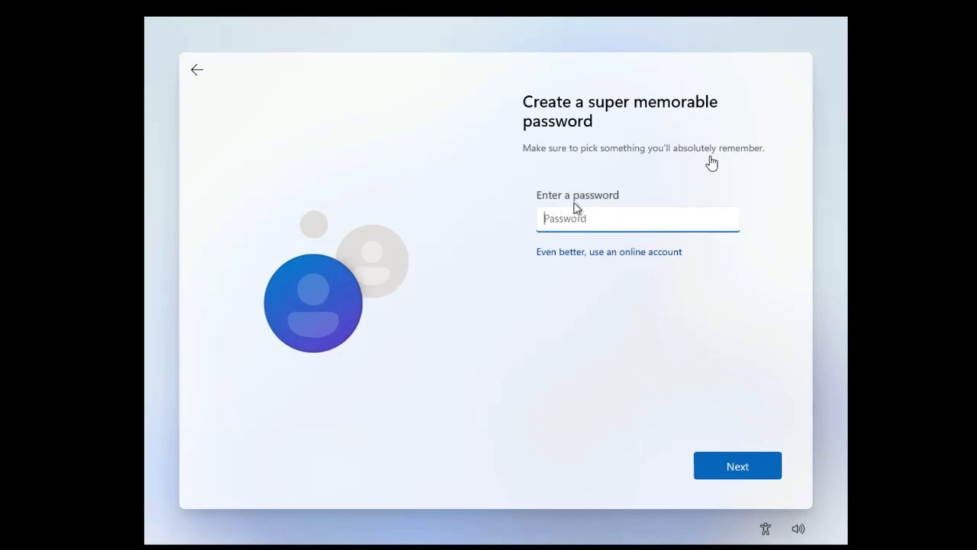
click(737, 467)
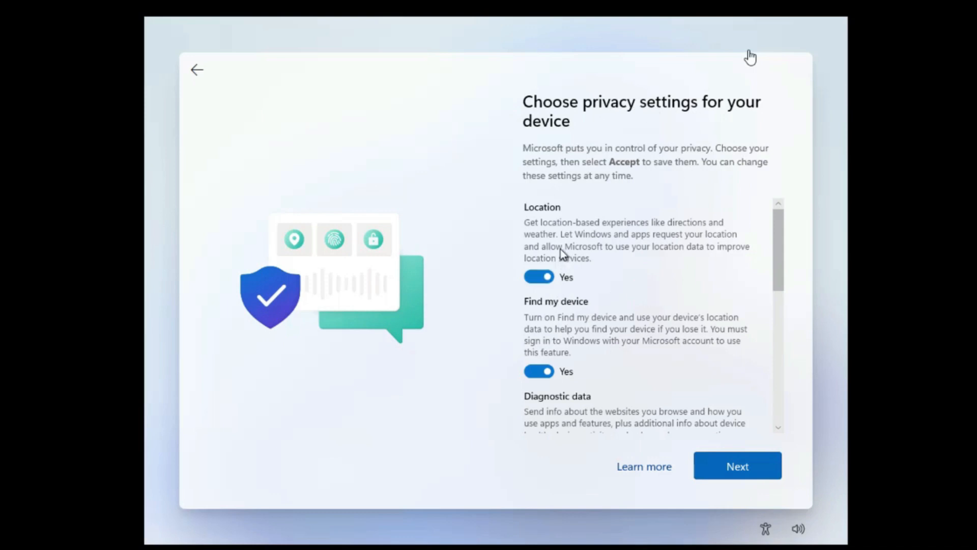
- Accept the default privacy settings with every option, including Advertising ID, left on Yes
scroll(563, 253, down, 8)
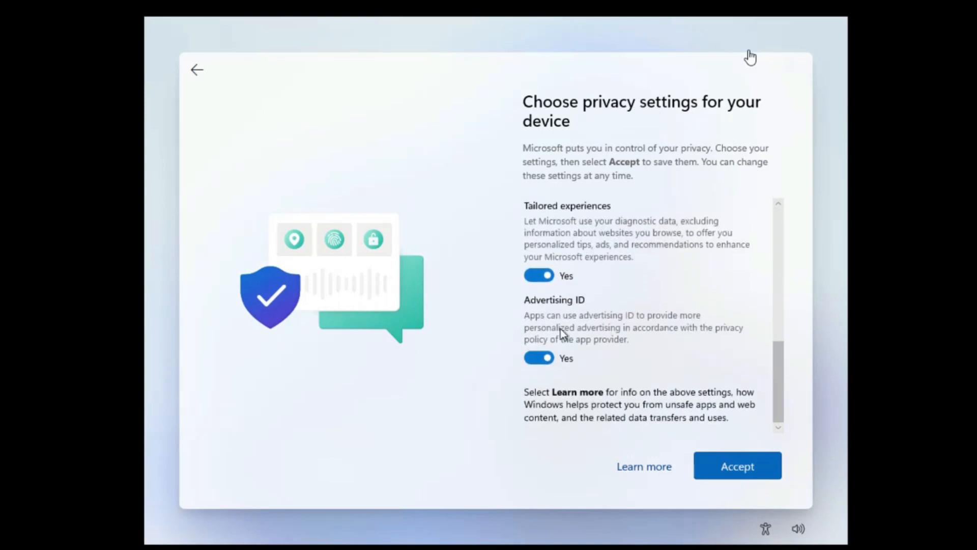
click(545, 357)
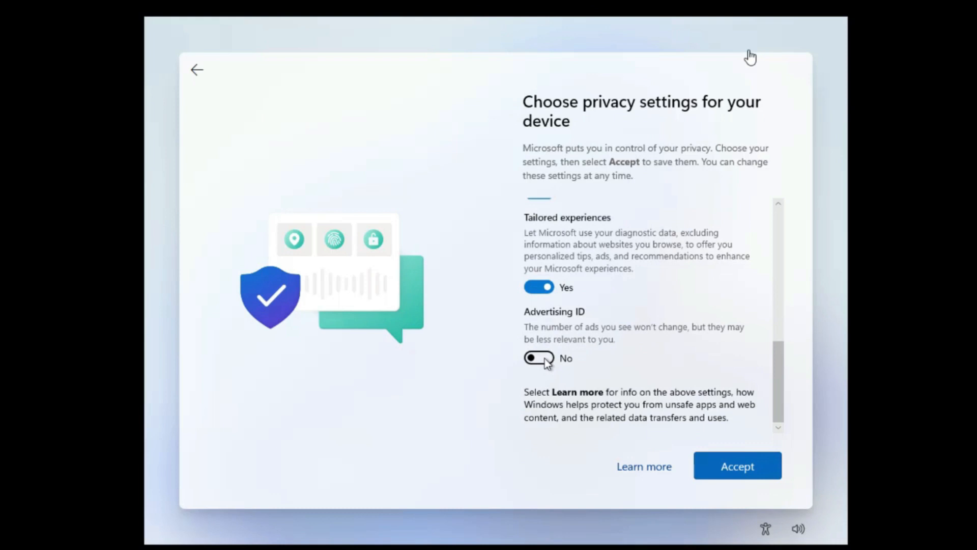
click(541, 358)
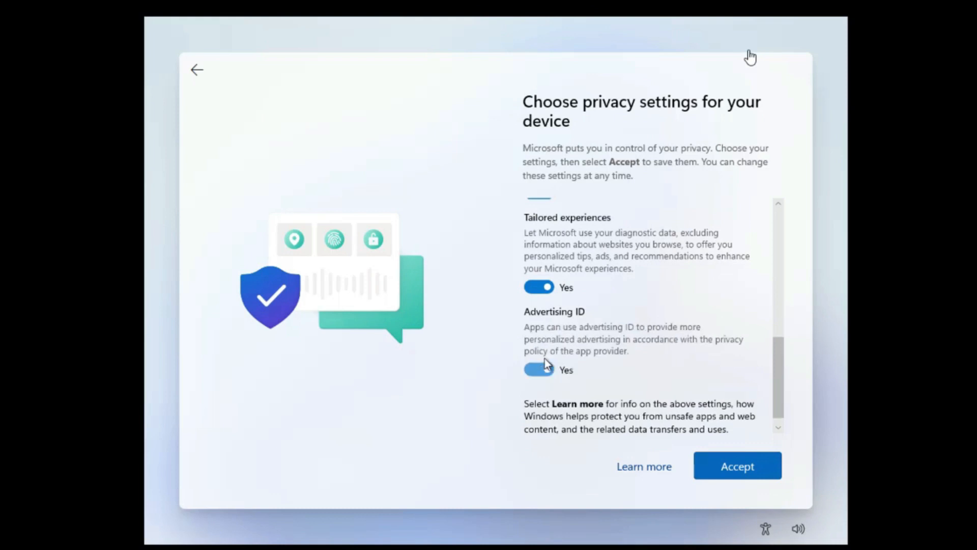
scroll(754, 433, down, 1)
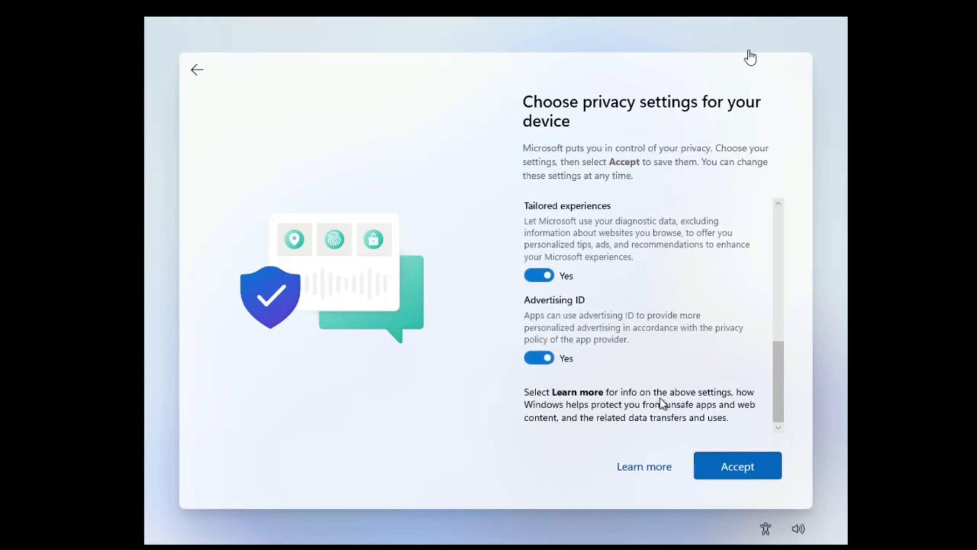
click(739, 471)
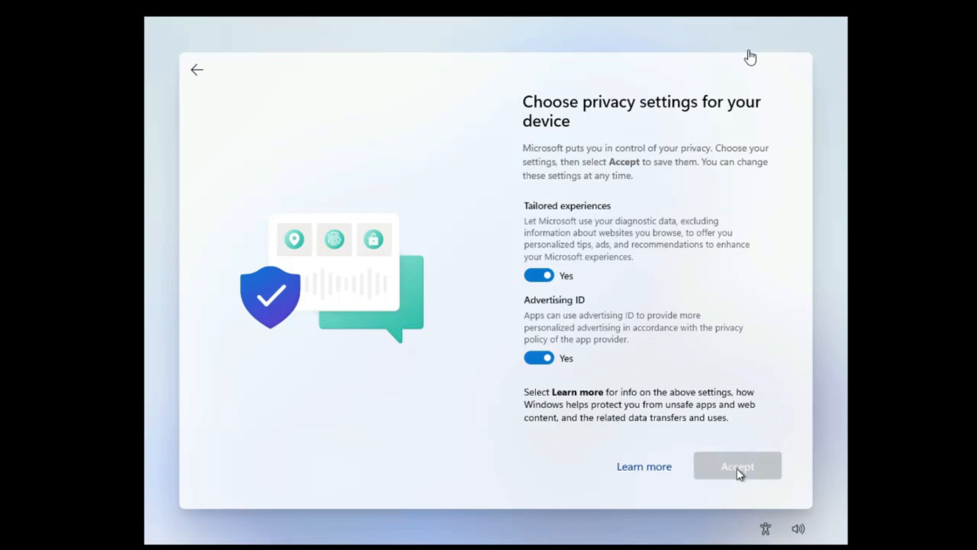